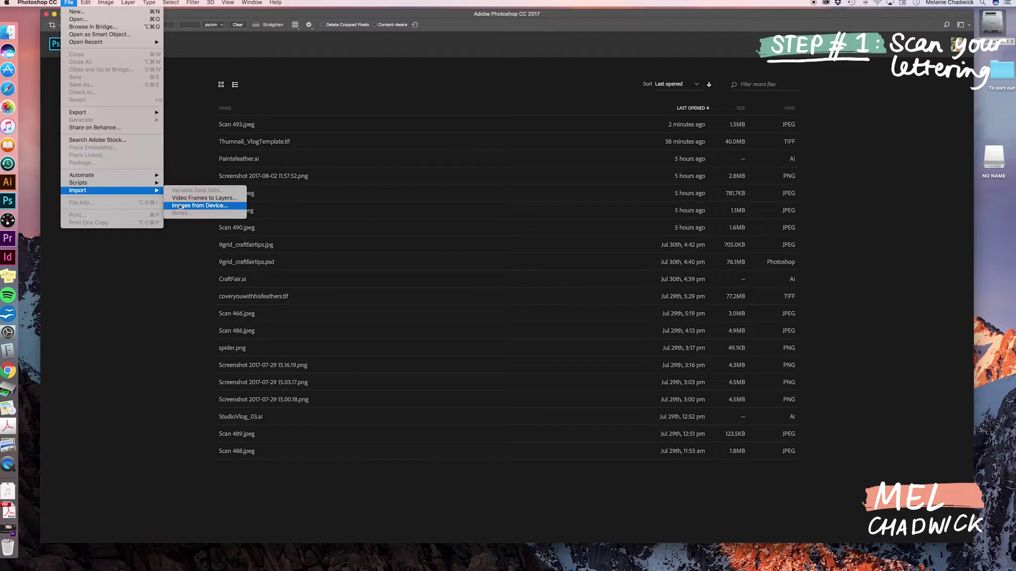
Step: Scan the lettering sheet from the scanner into Photoshop as Scan 494.jpeg
click(180, 206)
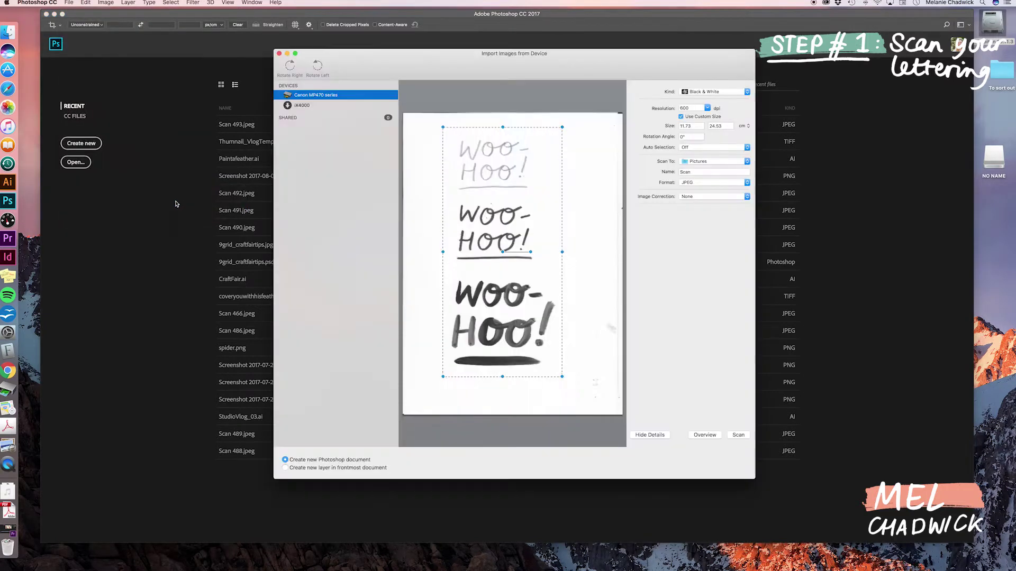
click(738, 435)
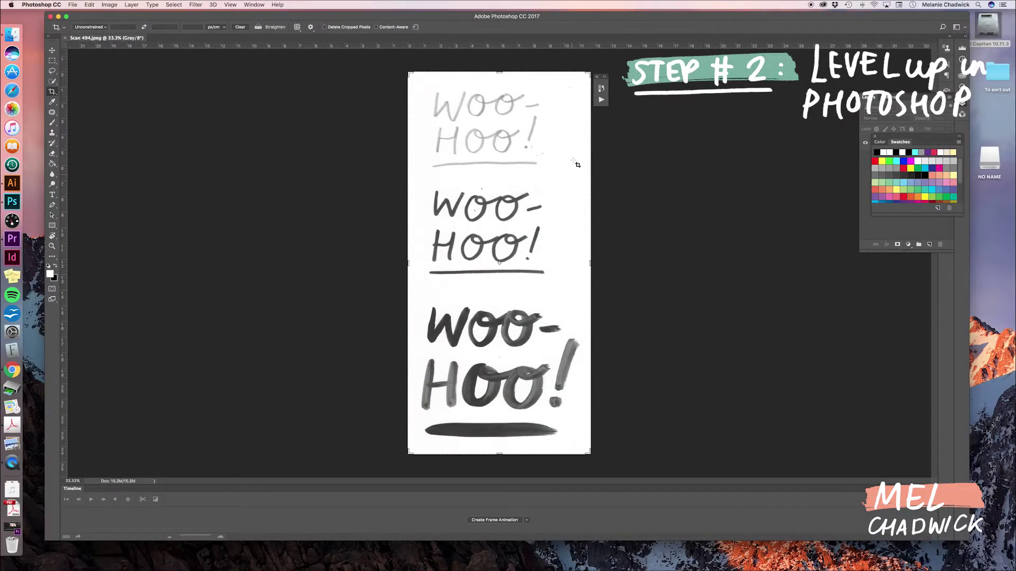
Step: Apply Levels 218, 1.00, 226 so the lettering is solid black on clean white
click(53, 51)
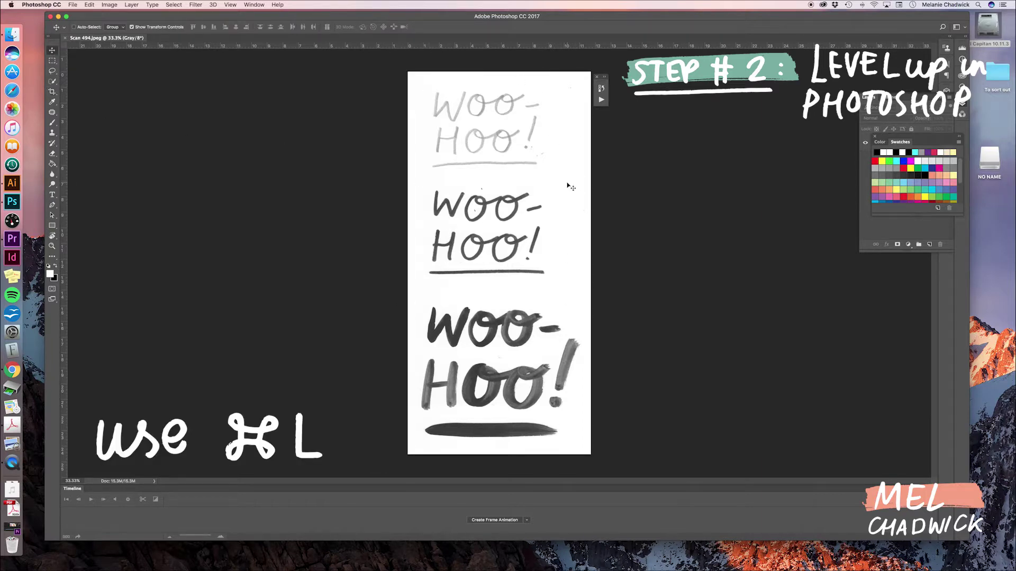
key(super+l)
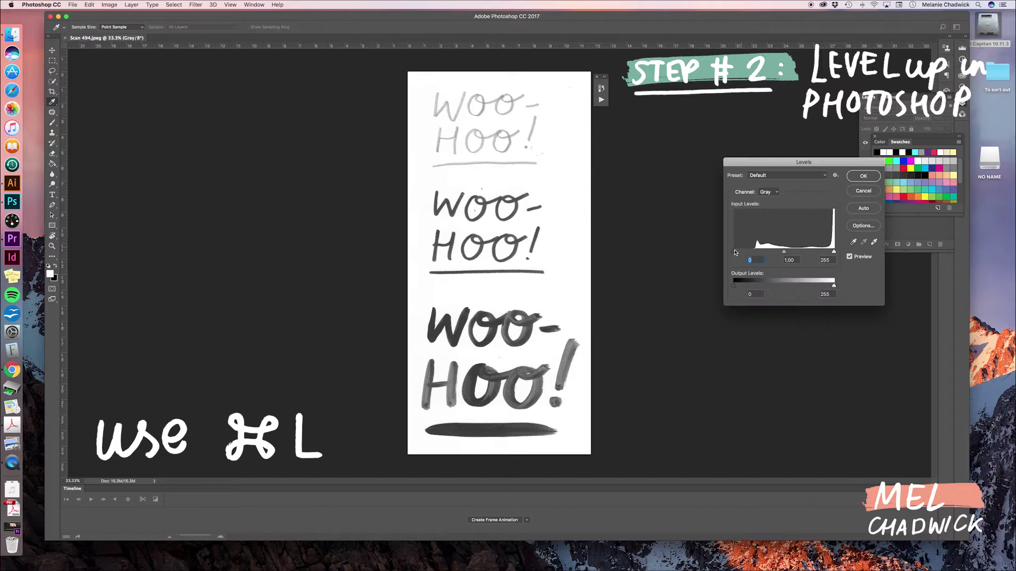
drag(733, 255, 823, 252)
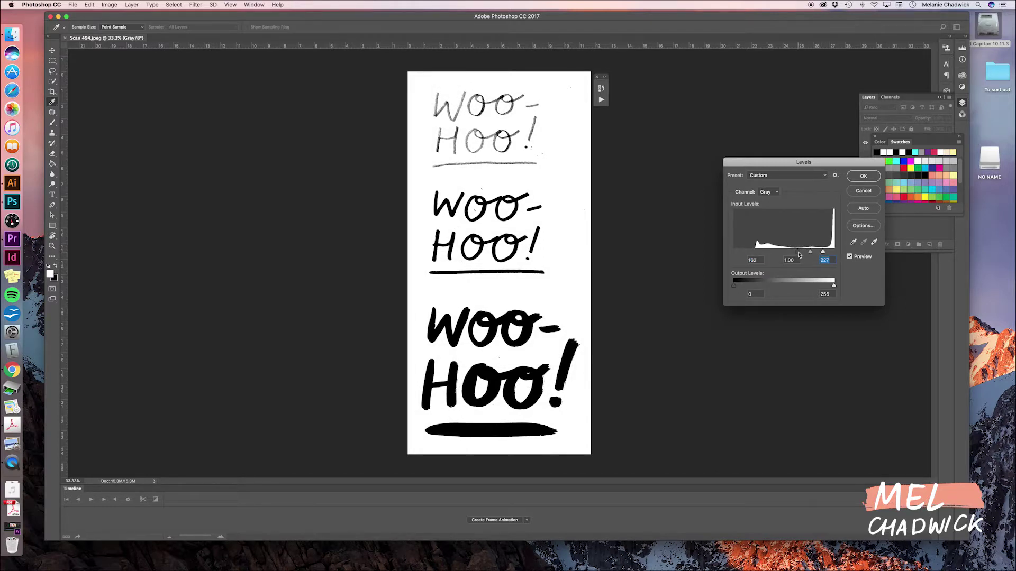
drag(798, 253, 824, 254)
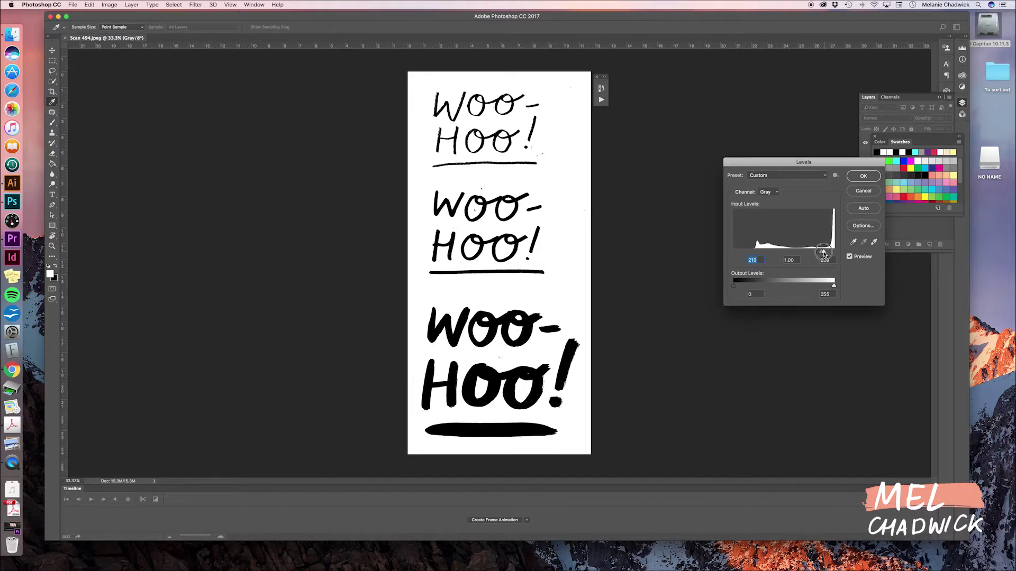
click(822, 252)
click(860, 177)
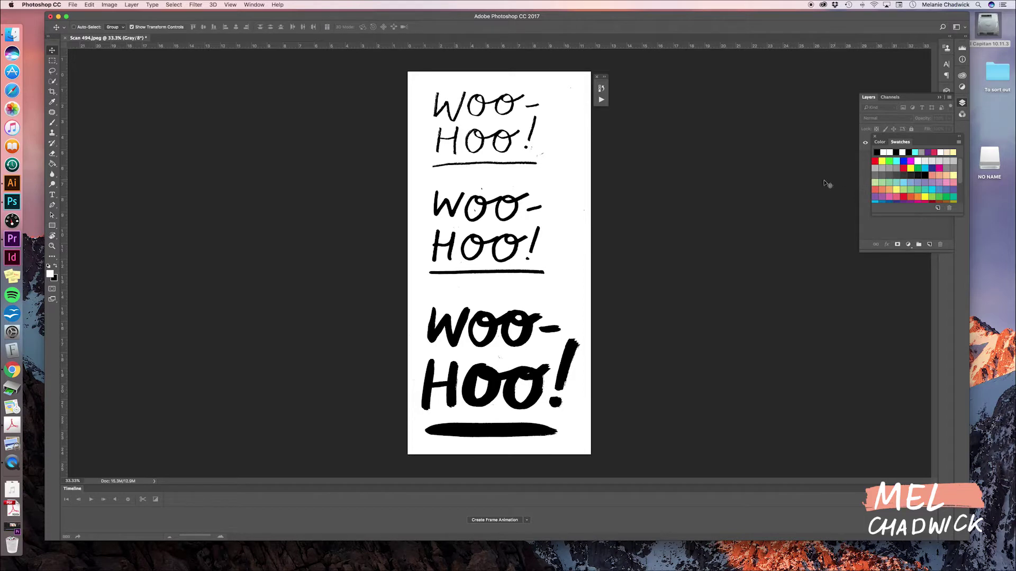
Step: Save the cleaned scan as a maximum-quality JPEG and close it
click(72, 5)
click(89, 87)
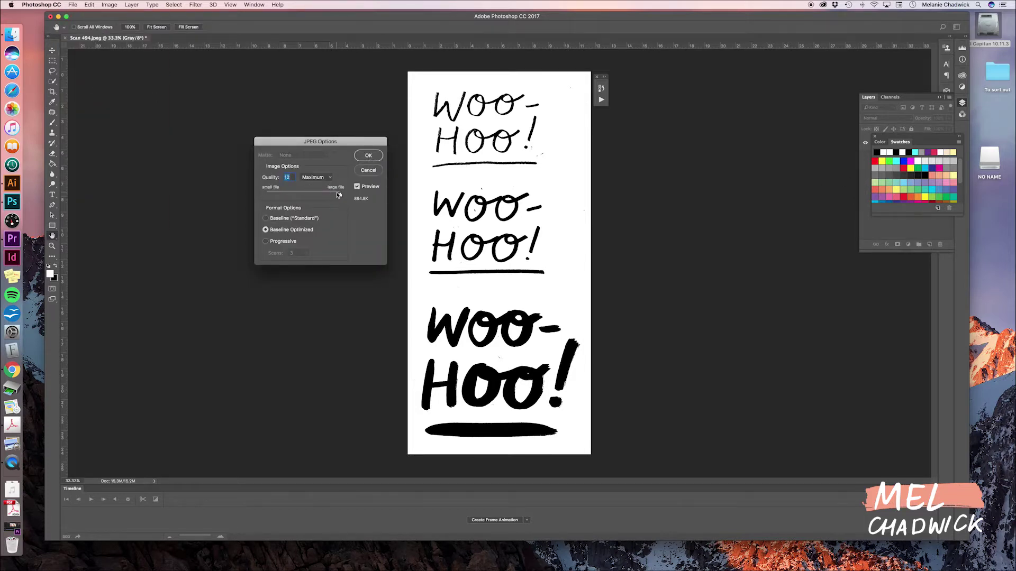
click(369, 155)
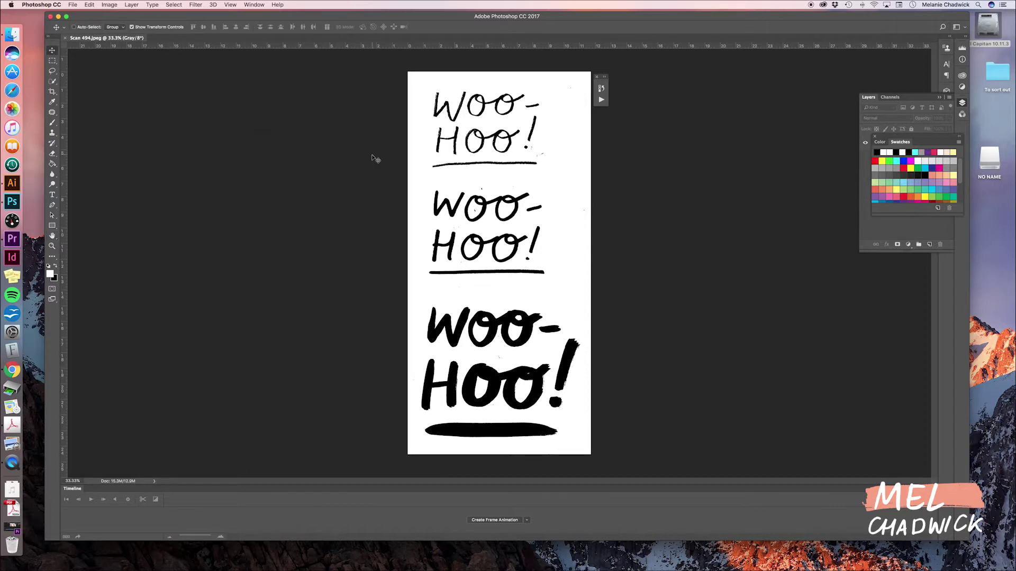
click(64, 39)
Step: Create a new blank A4 landscape document (297 × 210 mm, CMYK) in Illustrator
click(12, 183)
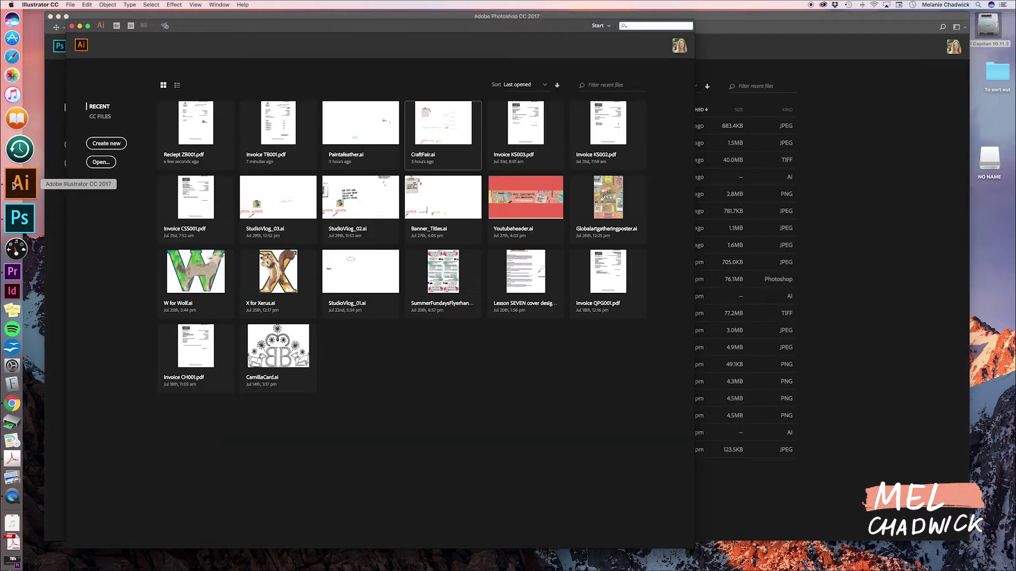
click(71, 5)
click(87, 16)
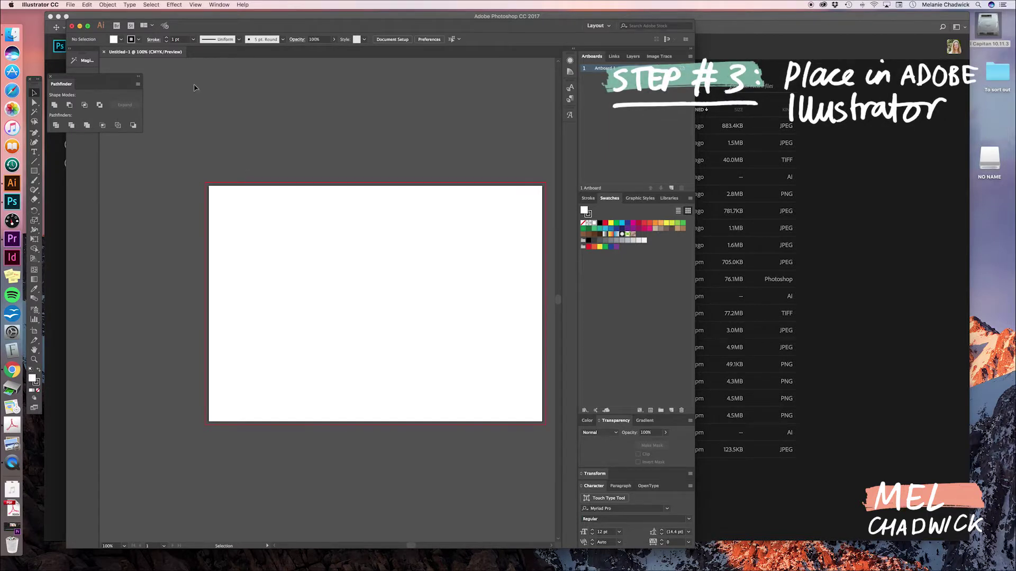
Step: Place Scan 494.jpeg from Pictures, sizing it over the top of the artboard
click(71, 5)
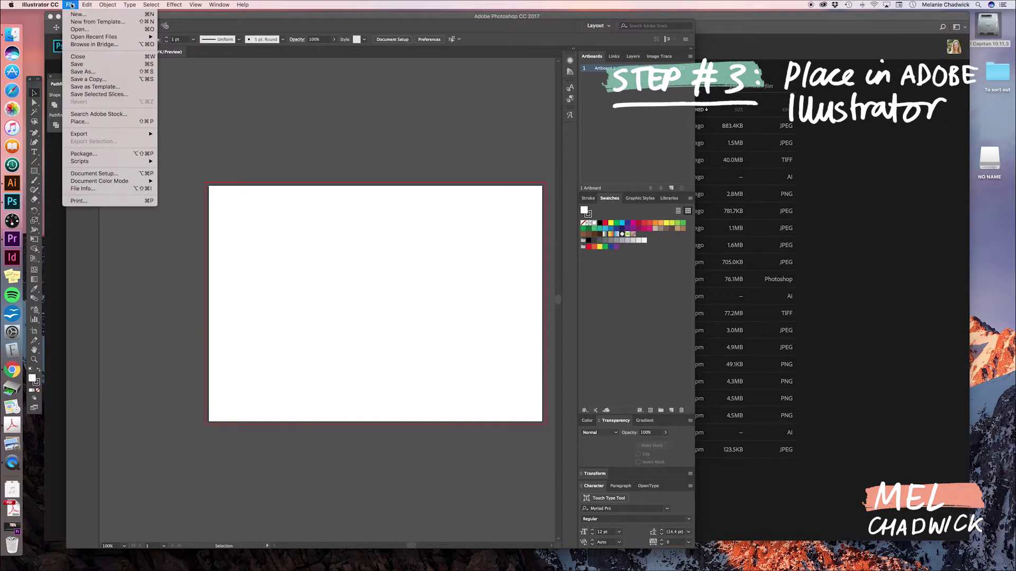
click(82, 122)
click(227, 137)
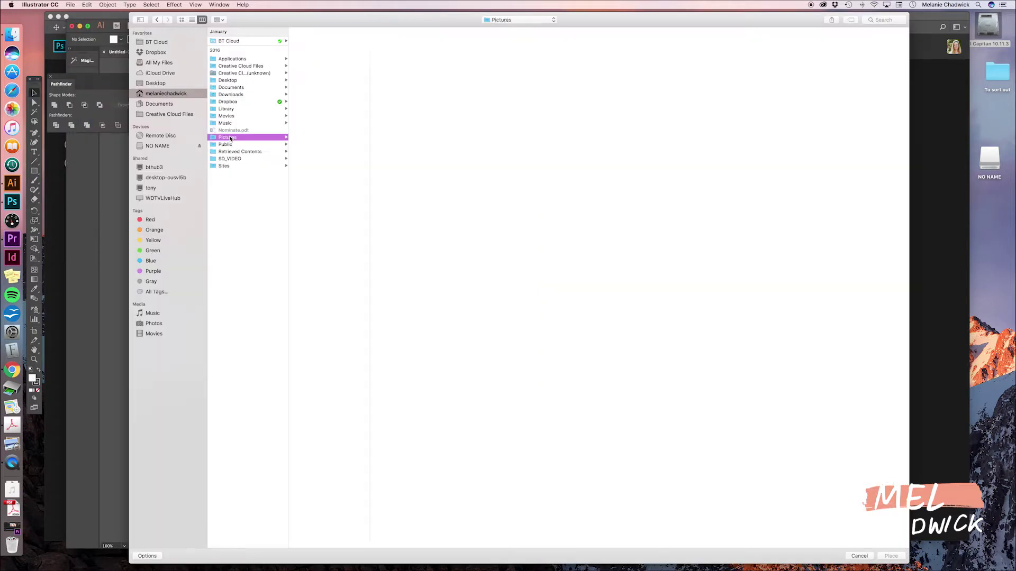
click(324, 73)
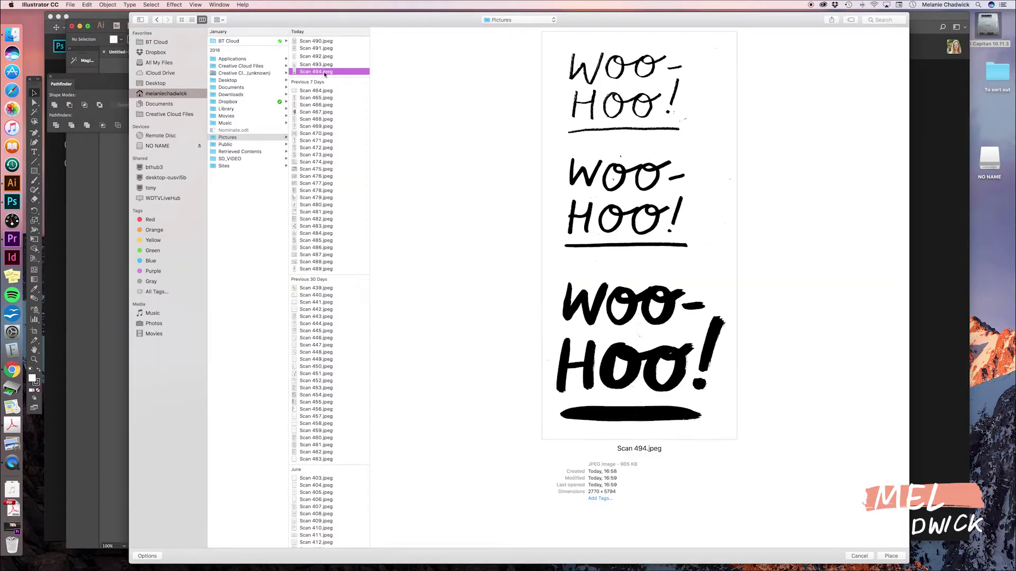
click(893, 558)
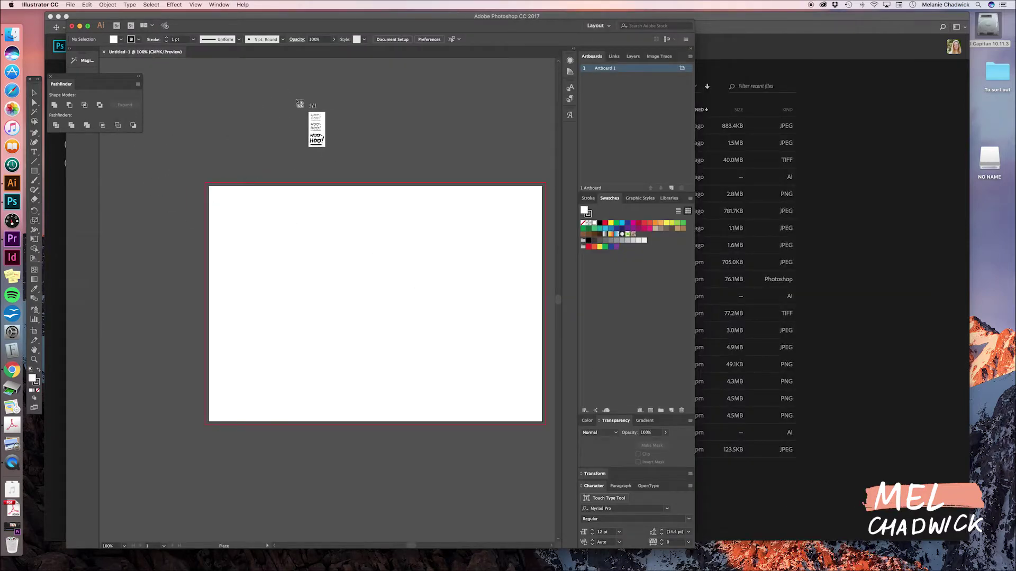
mouse_move(252, 74)
mouse_down()
mouse_move(270, 121)
mouse_move(517, 371)
mouse_up()
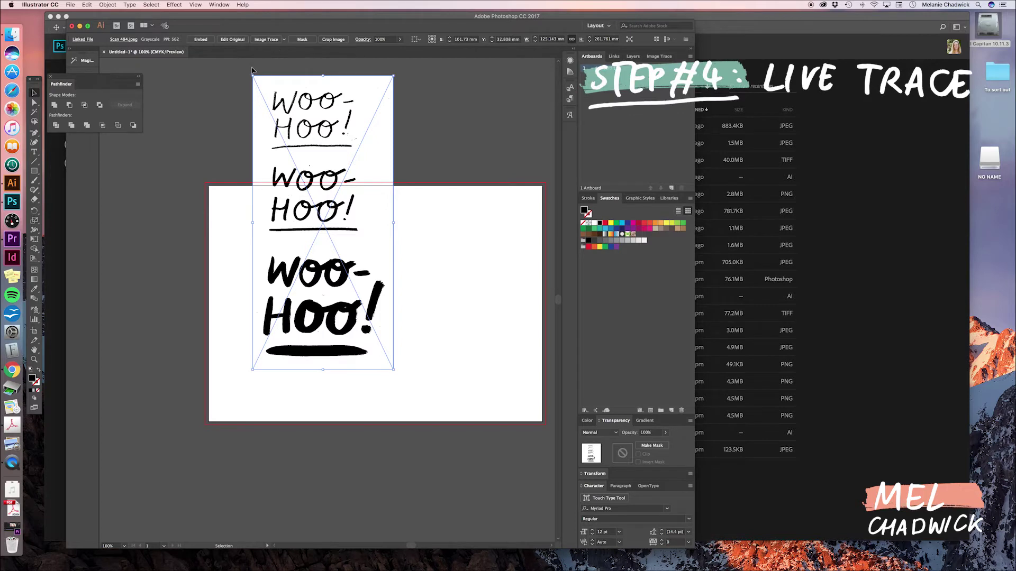
Step: Image Trace the placed scan using the Tracing Preset without fills
click(285, 40)
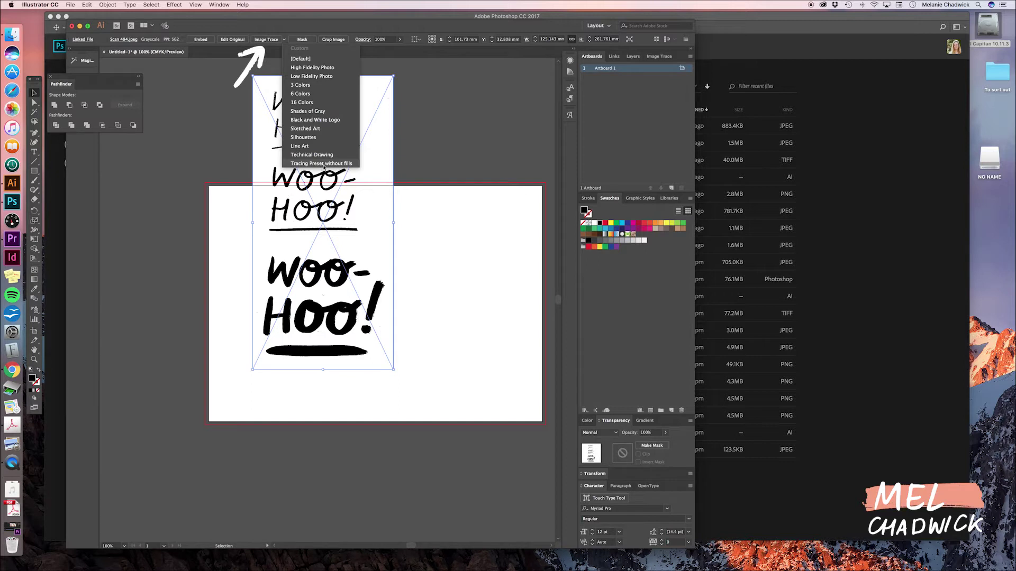
click(324, 164)
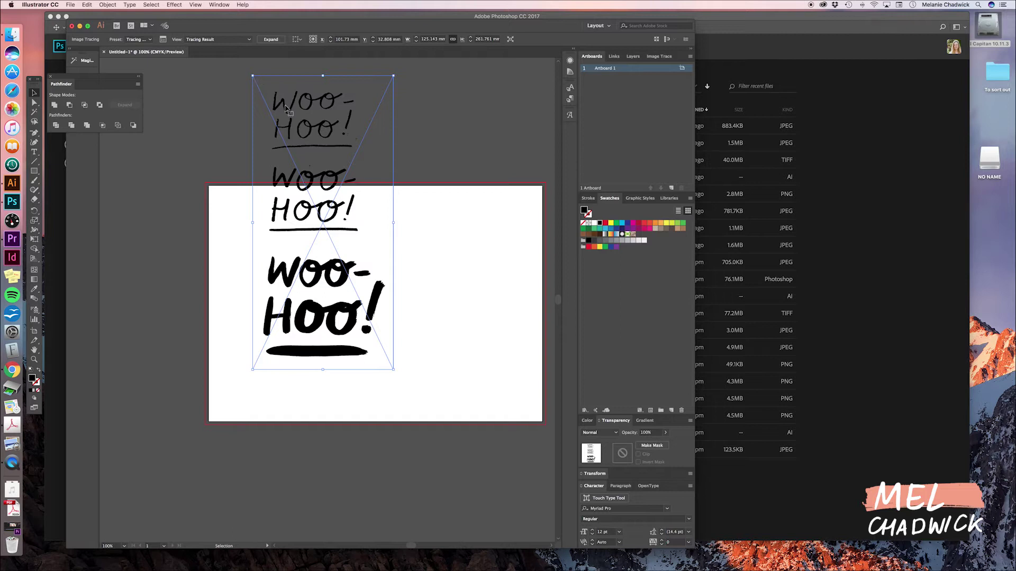
Step: Expand the tracing into vector paths and ungroup it into separate lettering versions
click(271, 39)
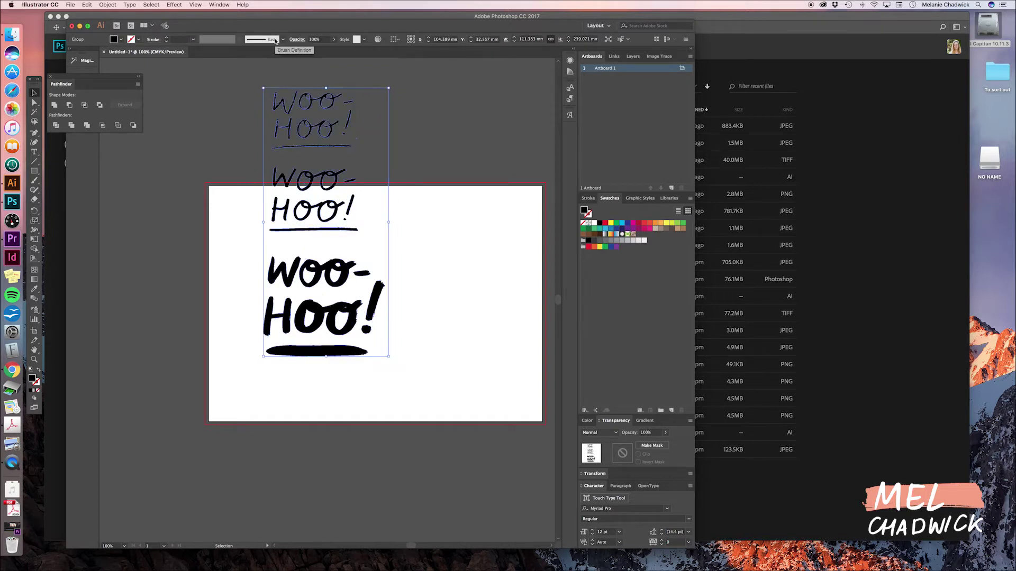
click(114, 6)
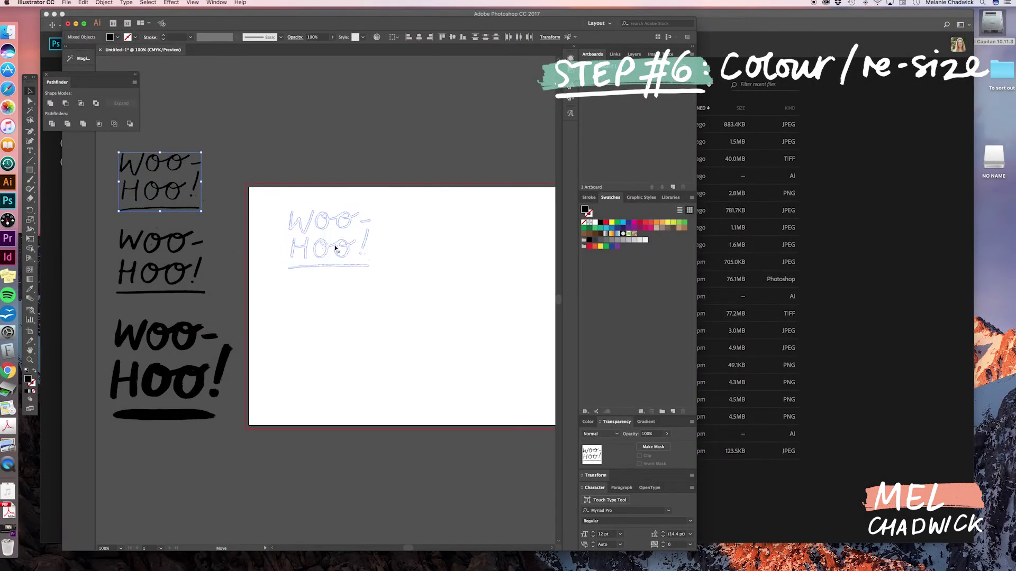
Step: Move the second and the bold WOO-HOO versions from the pasteboard onto the artboard
click(180, 267)
drag(177, 255, 341, 335)
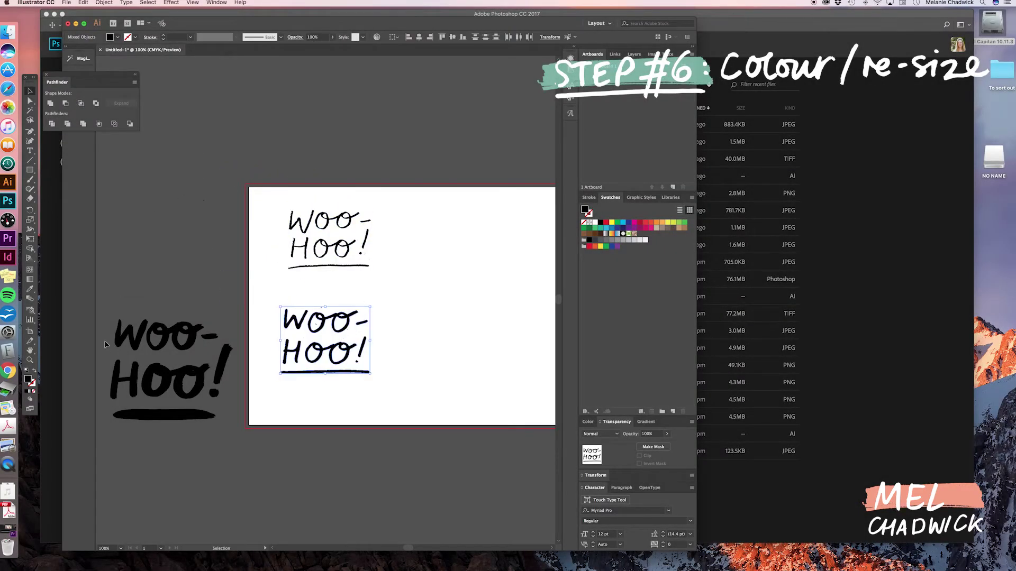
click(196, 375)
drag(196, 377, 499, 295)
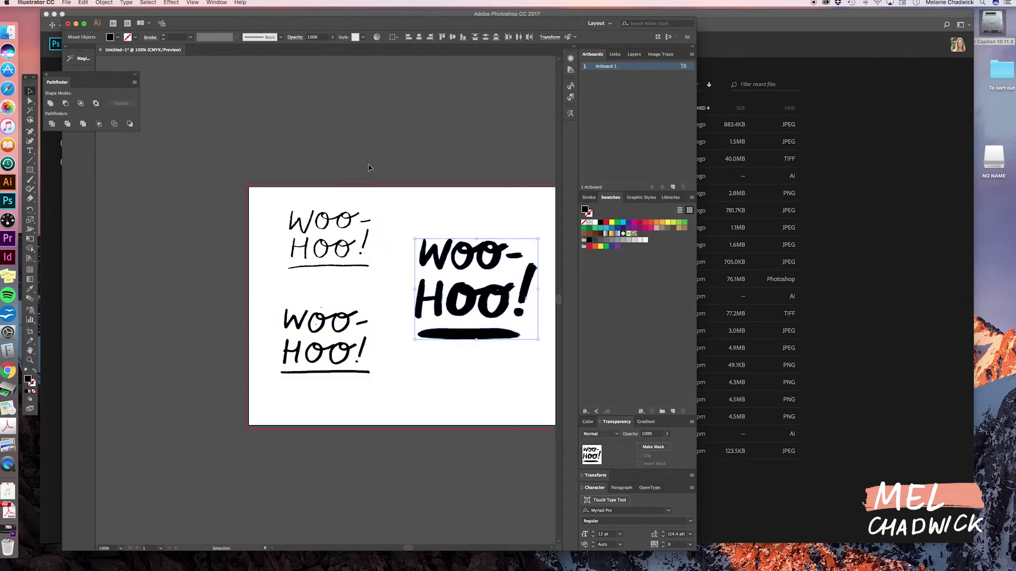
click(392, 268)
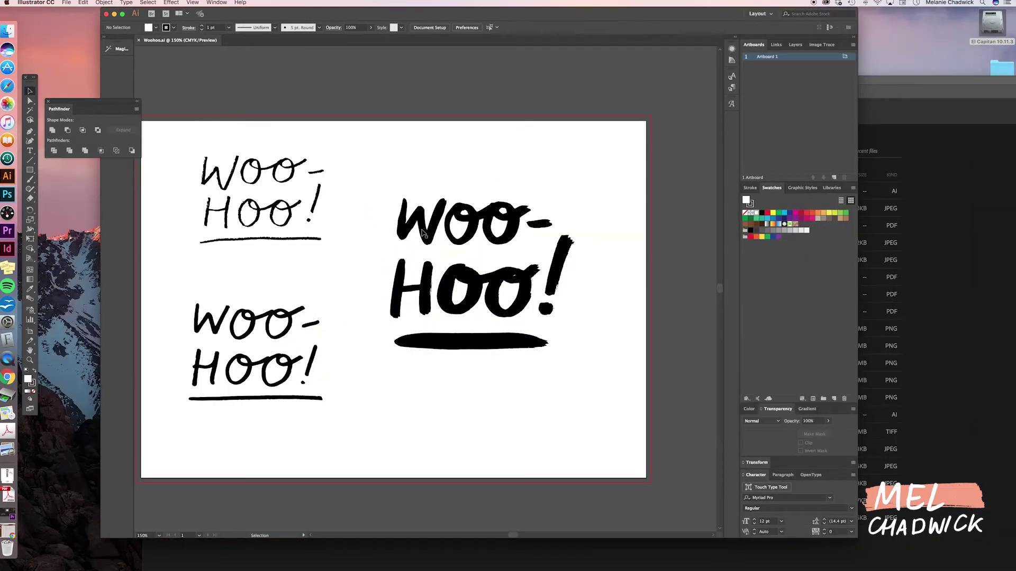
Step: Select all pieces of the bold WOO-HOO and scale it up across the right half
click(422, 233)
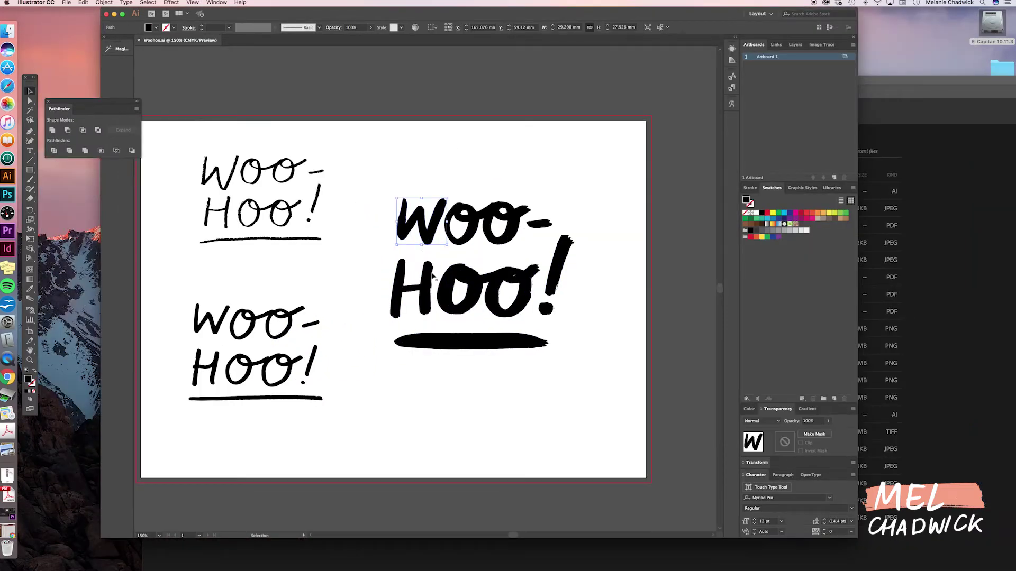
drag(388, 182, 623, 424)
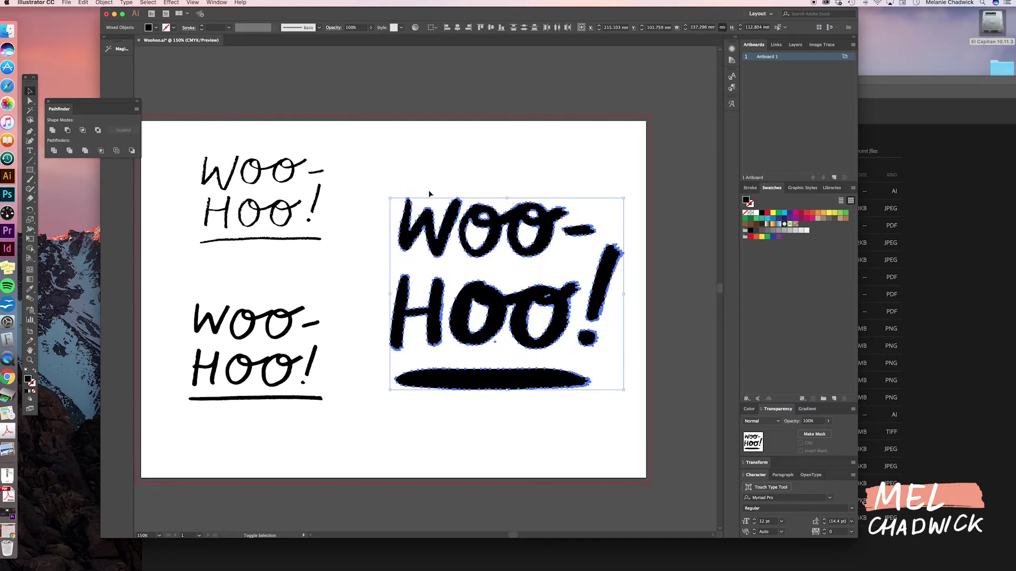
drag(390, 198, 356, 155)
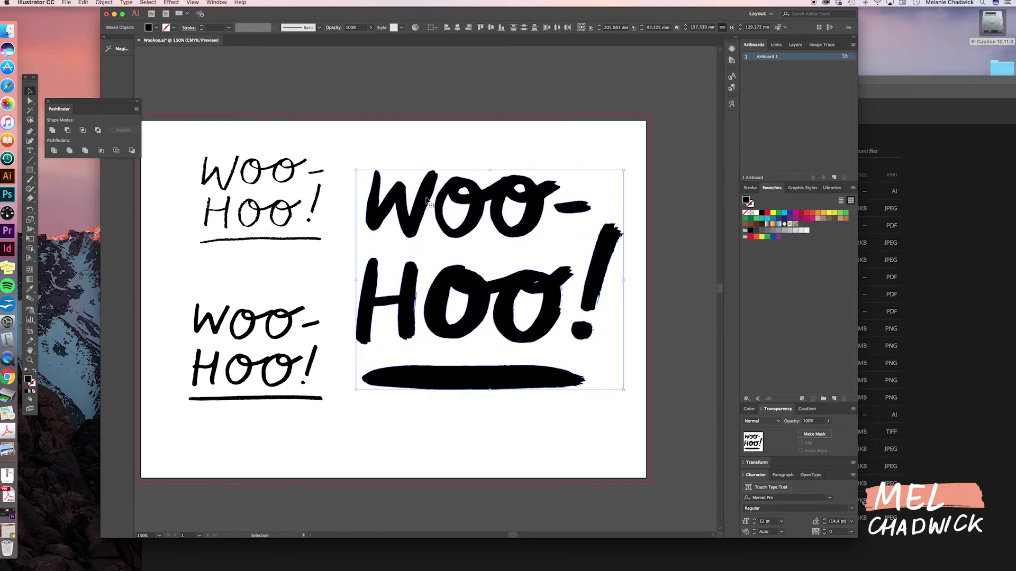
drag(427, 200, 426, 217)
drag(625, 186, 626, 184)
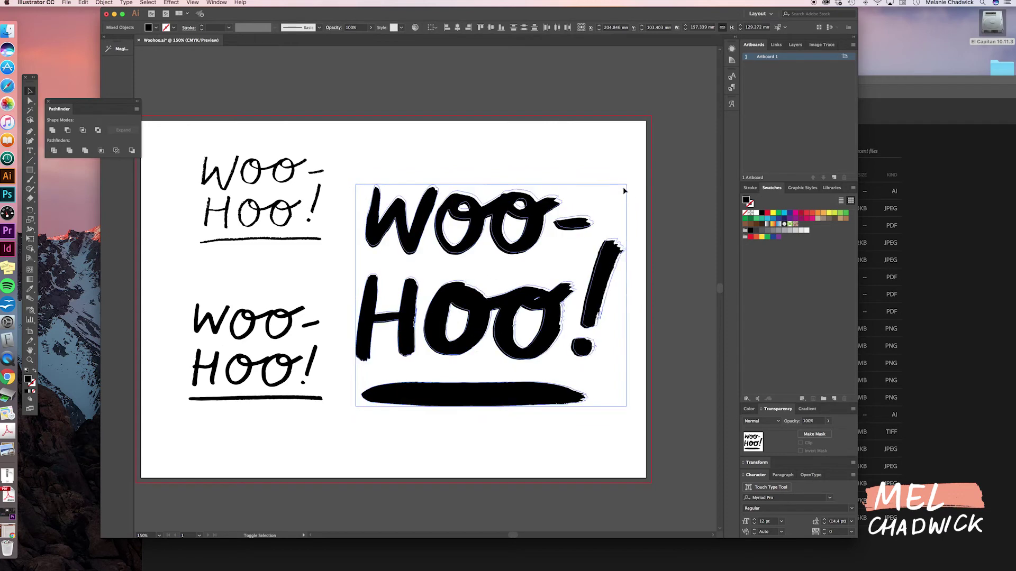
Step: Try crimson, red, orange, green, blue, navy, magenta and pink fills on the bold WOO-HOO
click(802, 214)
click(806, 214)
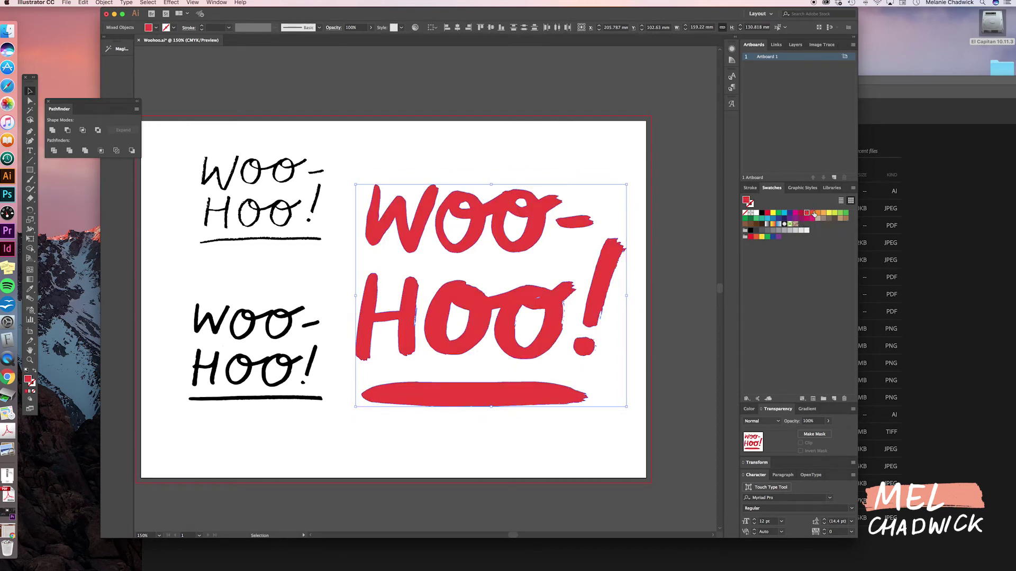
click(815, 213)
click(819, 214)
click(823, 213)
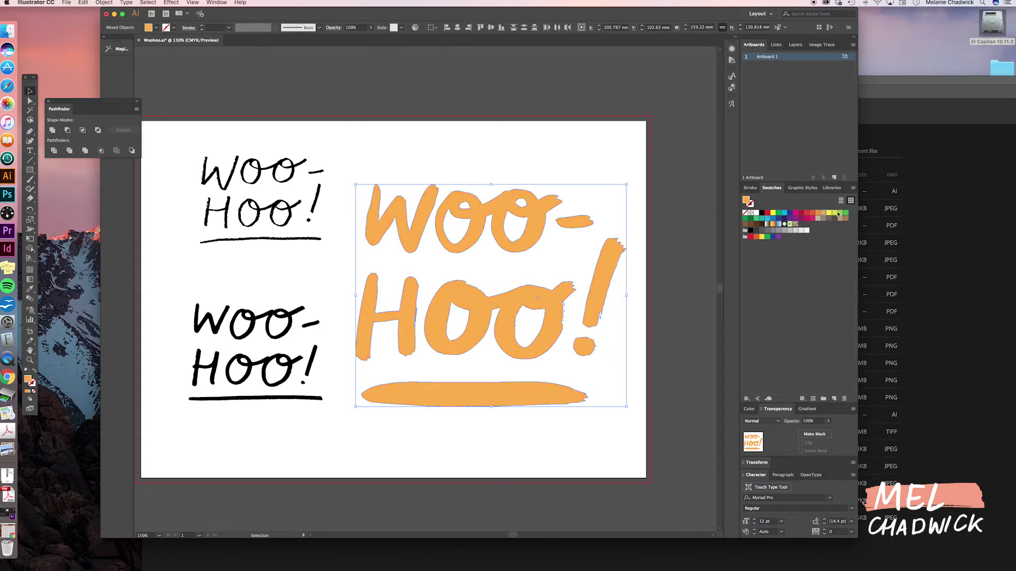
click(841, 214)
click(846, 214)
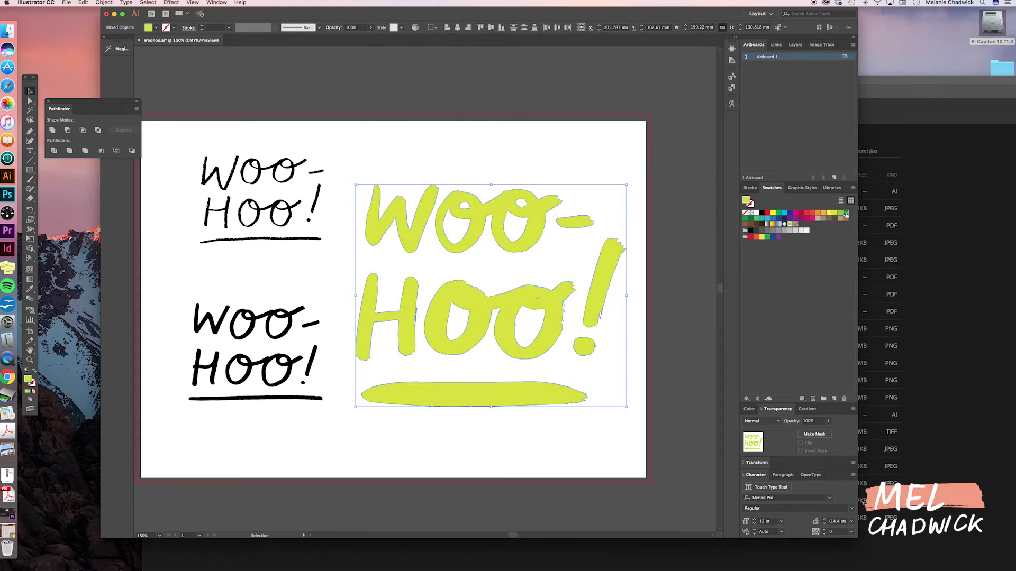
click(841, 214)
click(768, 219)
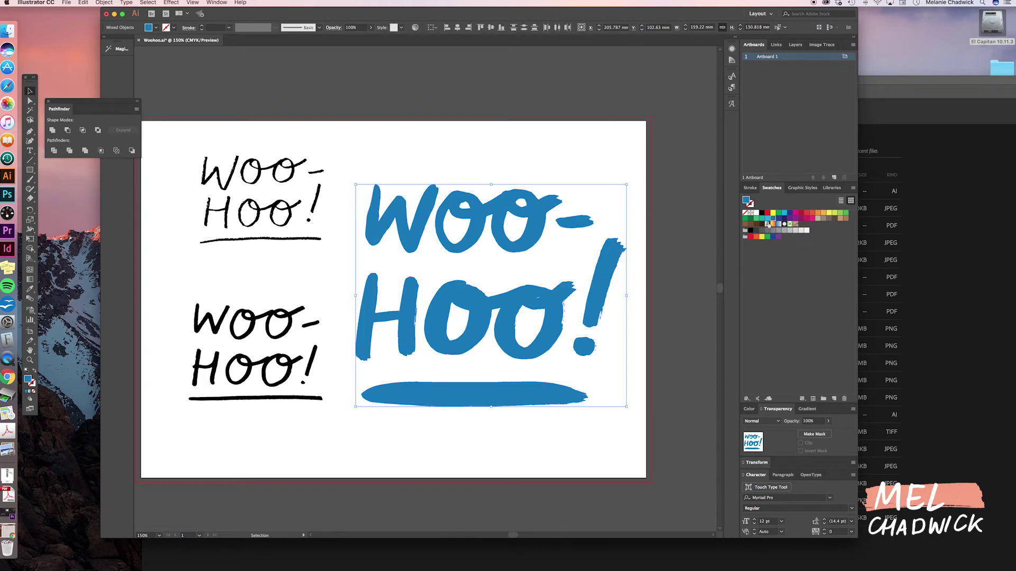
click(783, 218)
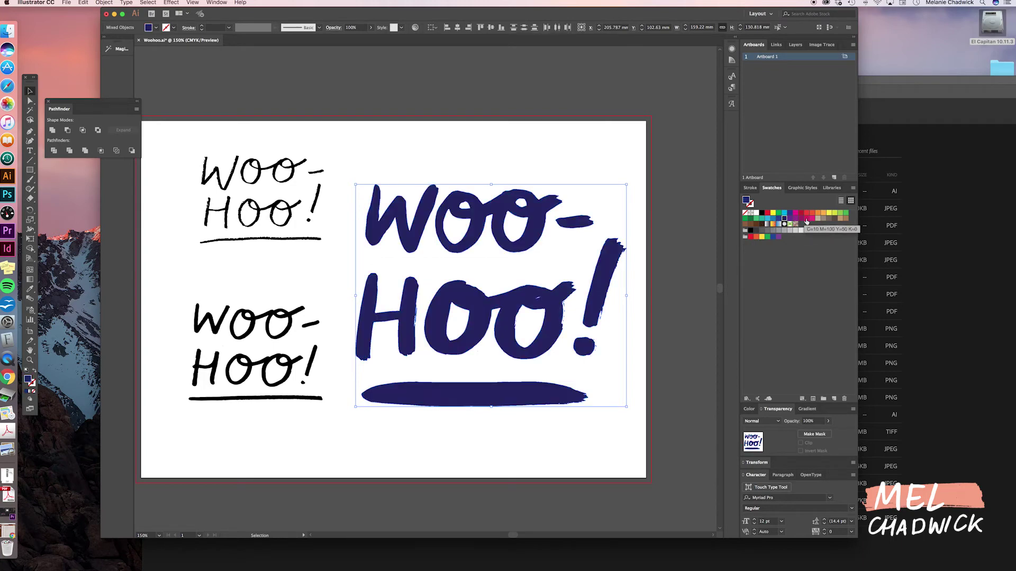
click(805, 218)
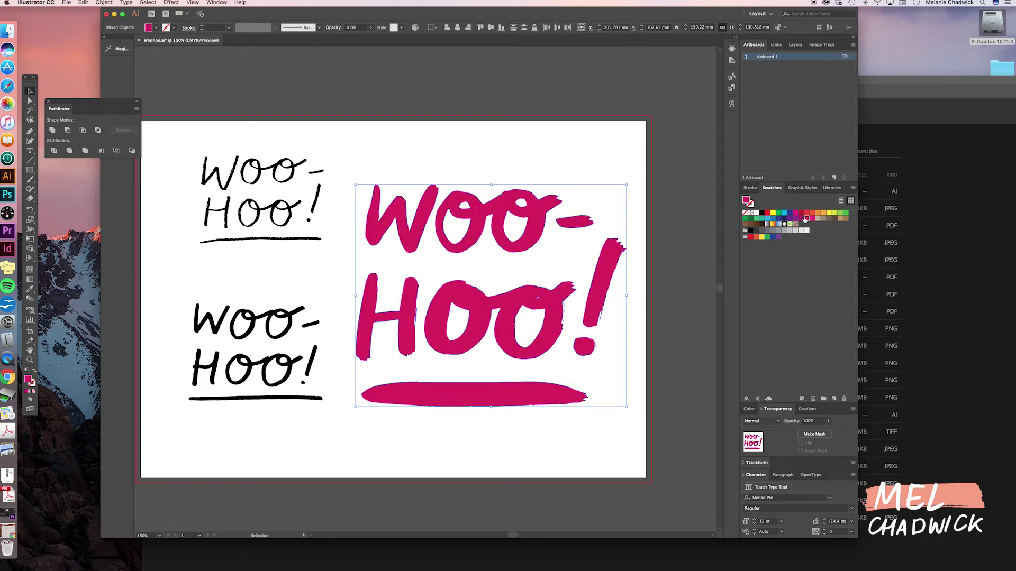
click(813, 218)
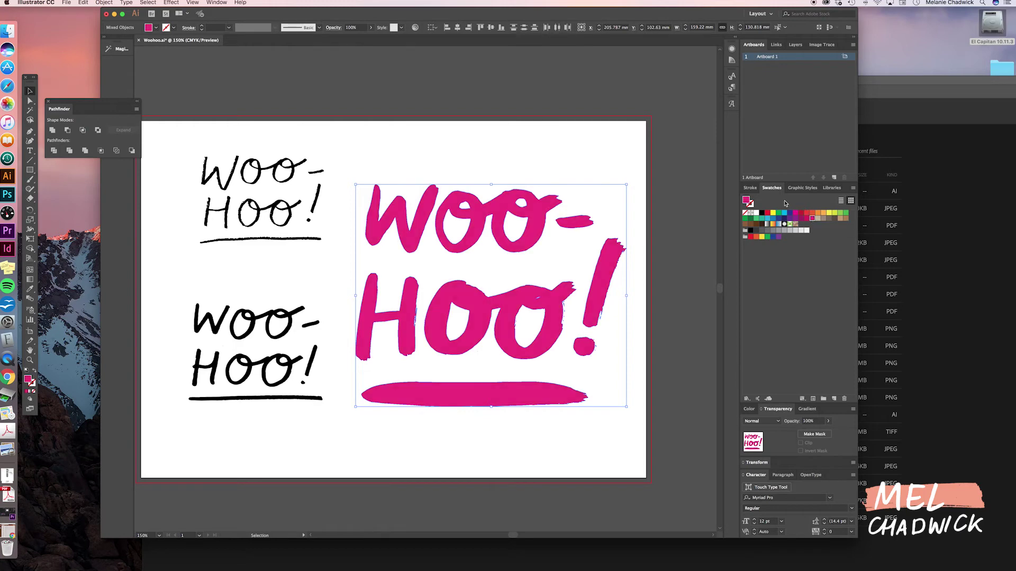
click(678, 185)
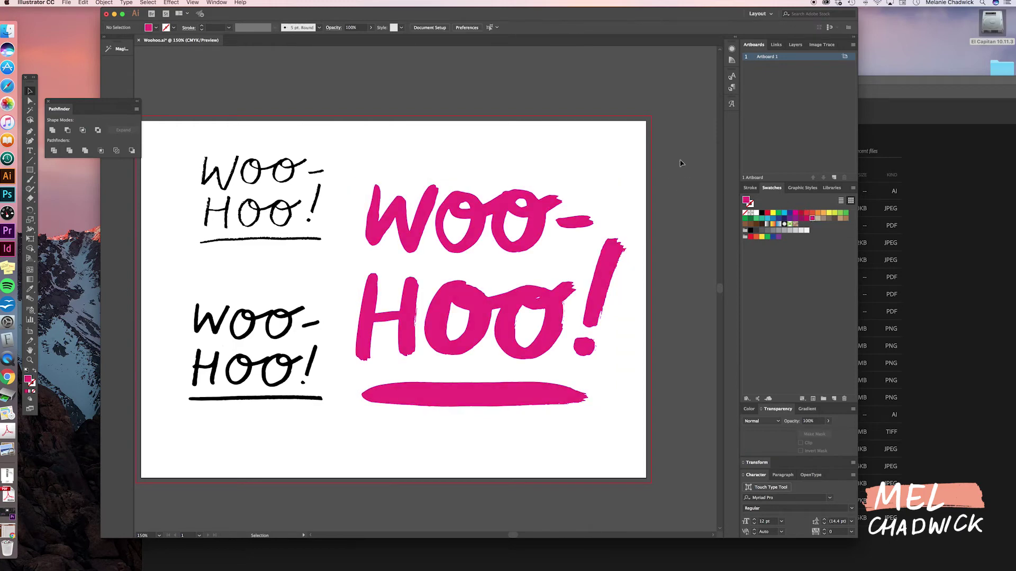
Step: Enlarge the lower-left WOO-HOO slightly and nudge it up and right
click(277, 241)
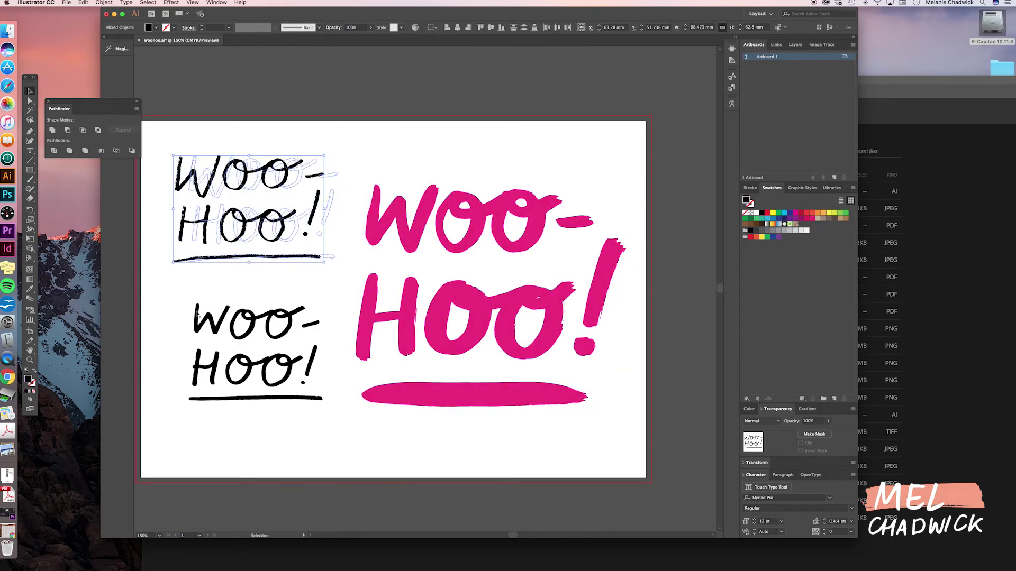
click(195, 409)
drag(189, 400, 158, 422)
drag(165, 381, 175, 376)
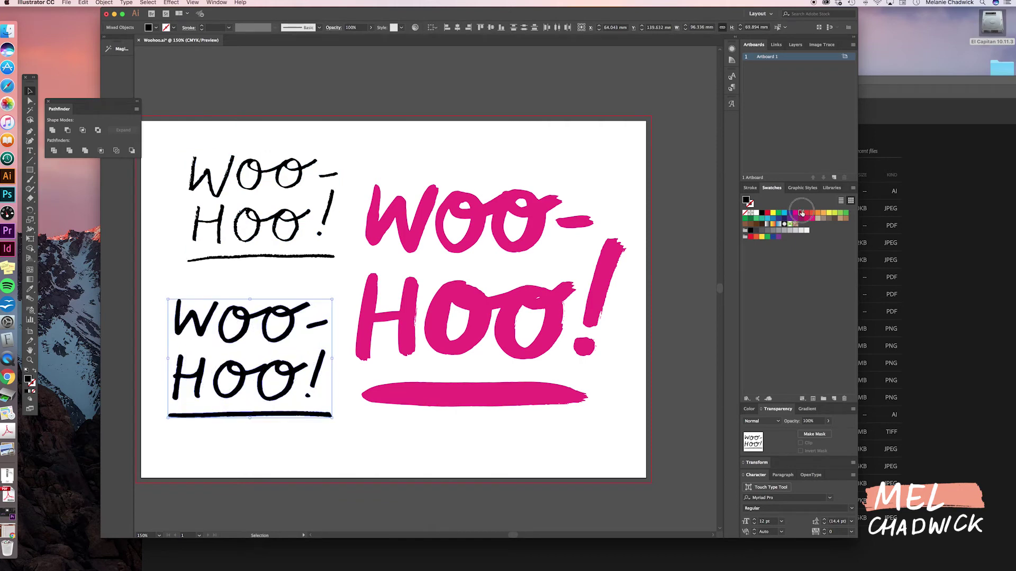
Step: Colour the lower-left WOO-HOO red and the top-left one bright red
click(801, 213)
drag(171, 142, 342, 268)
click(806, 213)
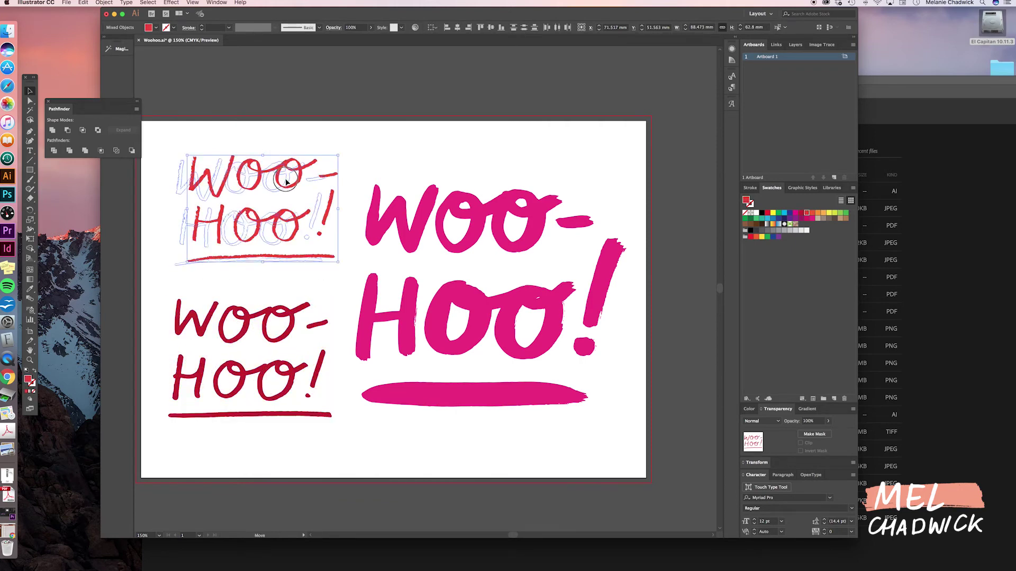
click(413, 74)
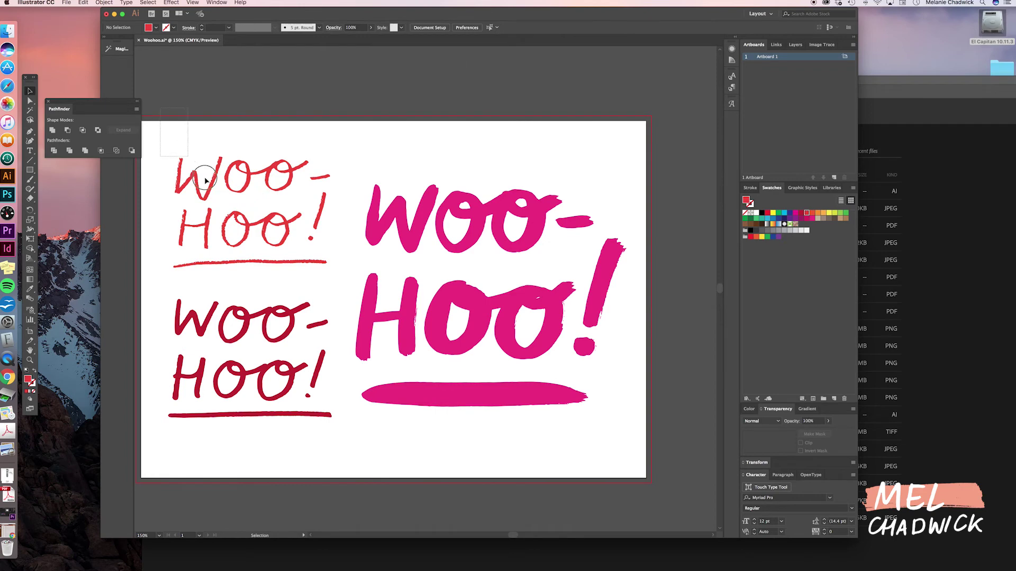
Step: Select all three lettering versions and return them to black
drag(631, 449, 162, 127)
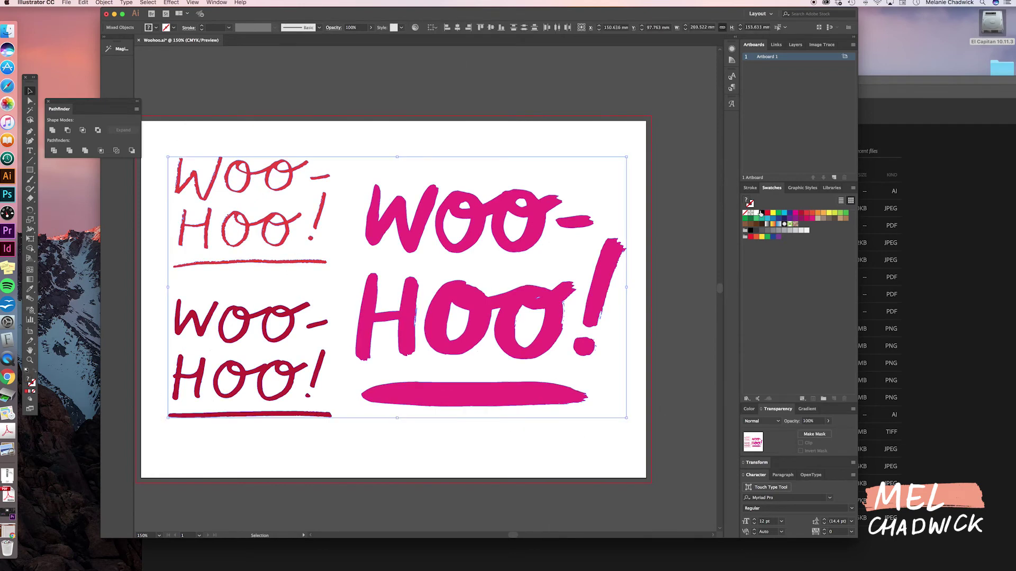
click(762, 212)
click(503, 88)
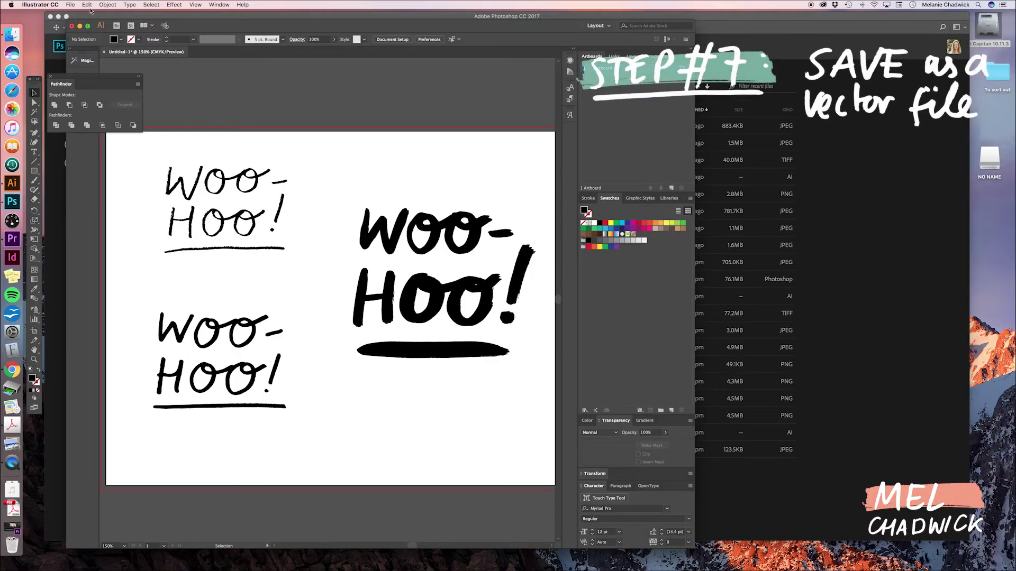
Step: Save the document as Woohoo.ai in the Vectorise your lettering folder
click(71, 5)
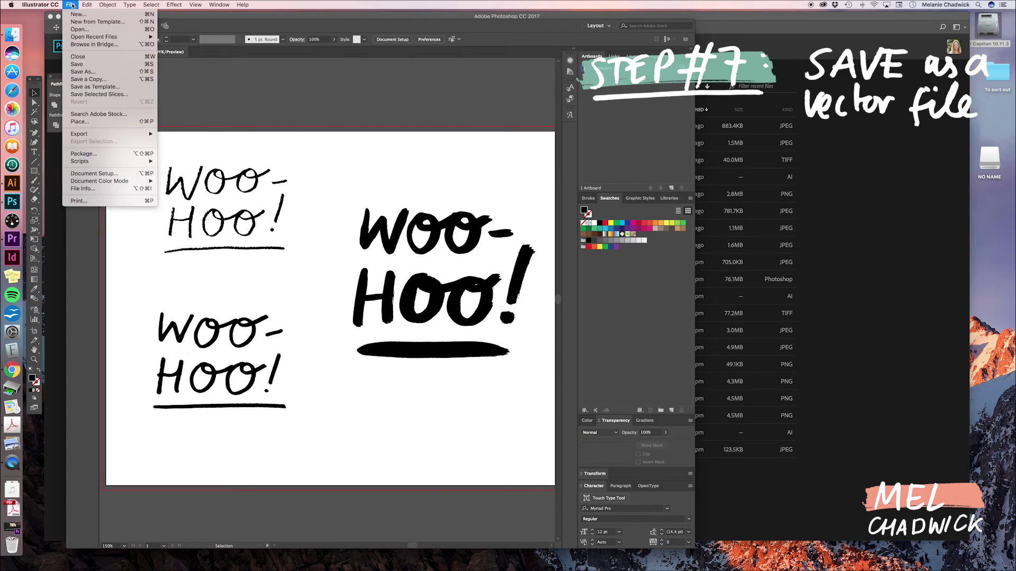
click(84, 72)
text(Woohoo)
click(518, 63)
click(547, 74)
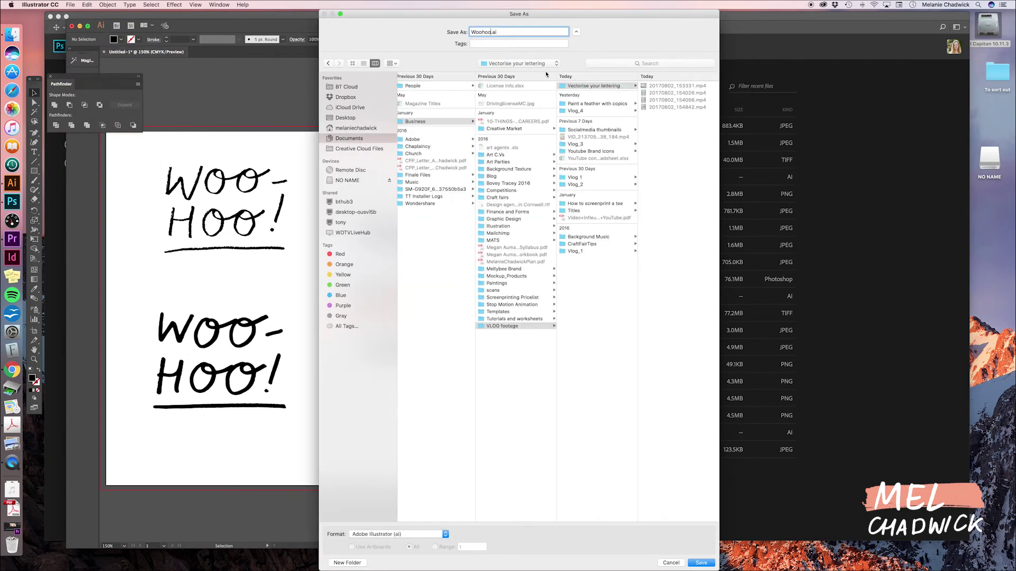
click(701, 563)
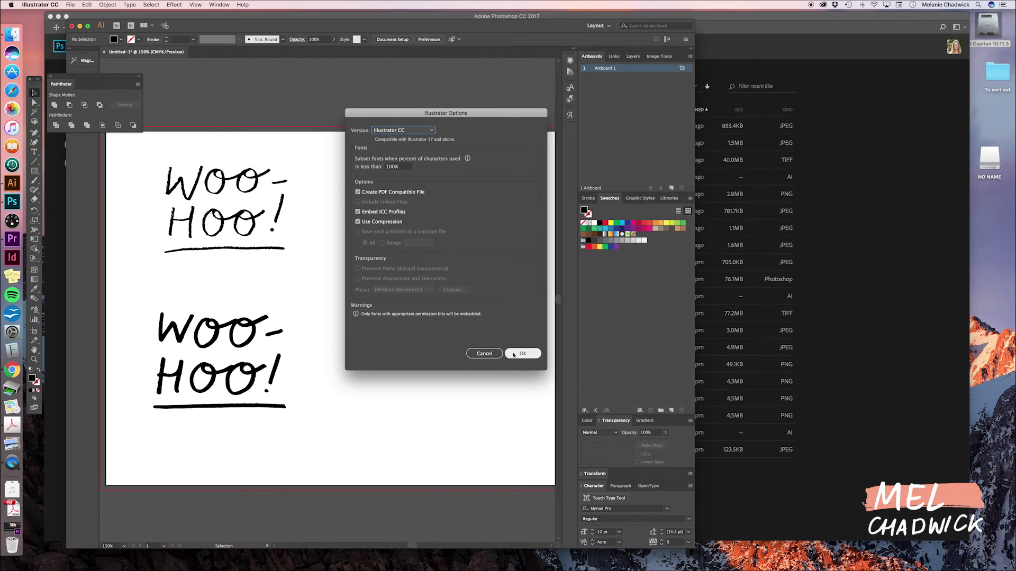